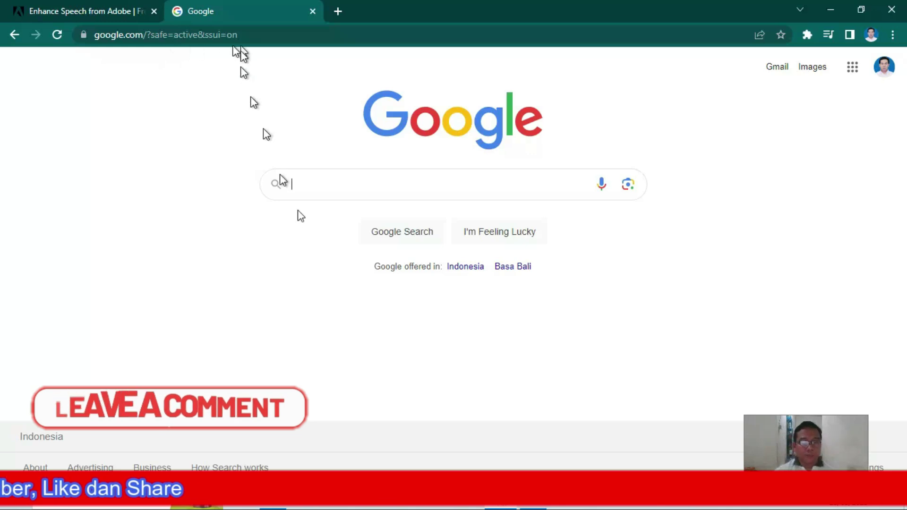
Step: On the Enhance Speech page, play and stop the unenhanced Sample.mp3 example
click(104, 9)
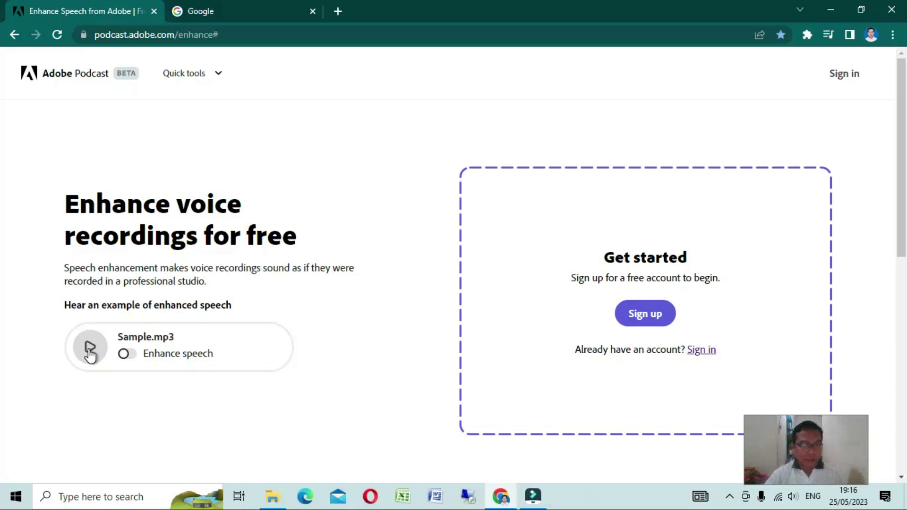
click(90, 349)
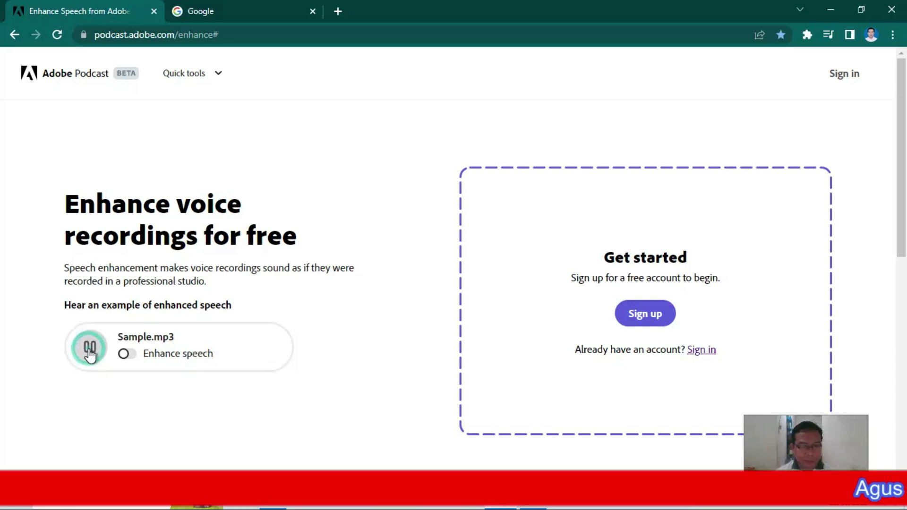
click(90, 351)
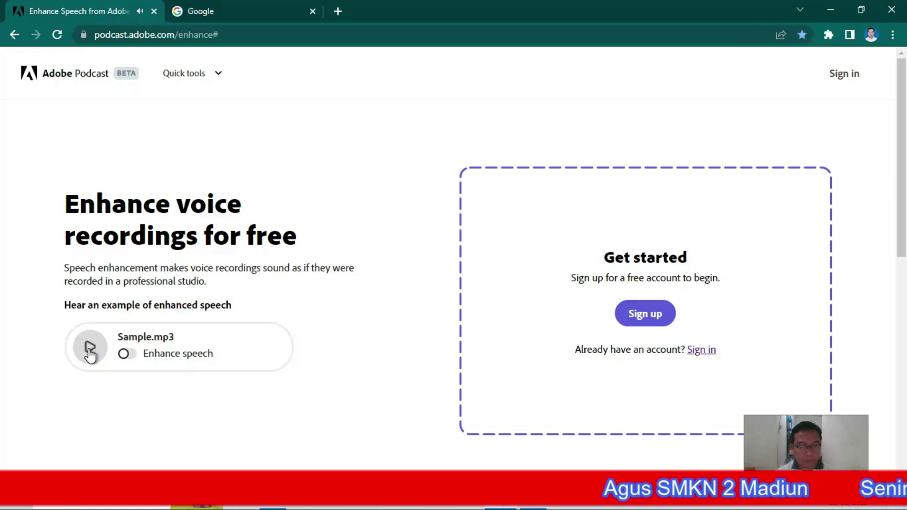
click(90, 352)
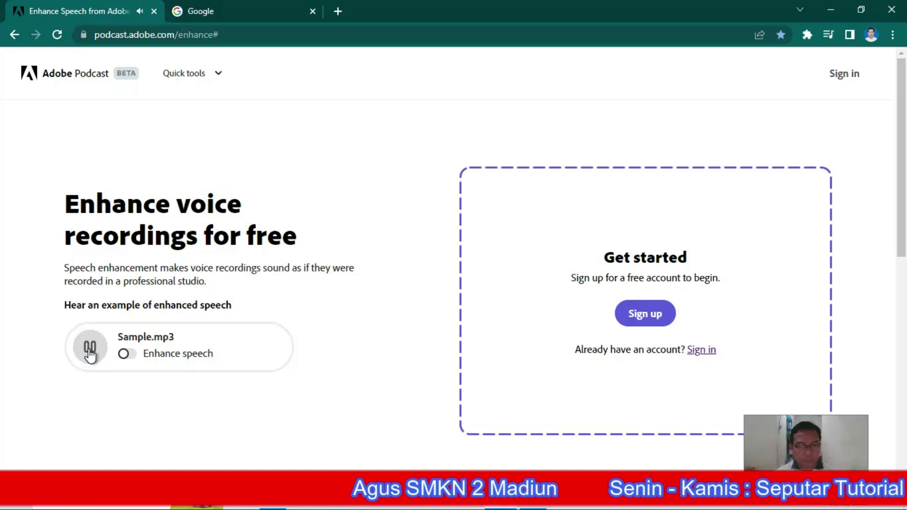
click(90, 352)
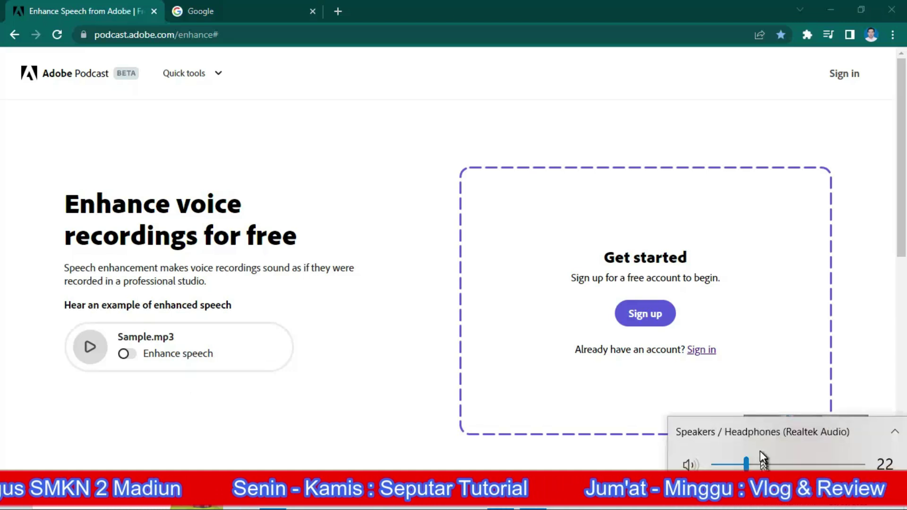
Step: Raise the Windows speaker volume and play Sample.mp3 again
click(769, 463)
drag(769, 464, 776, 464)
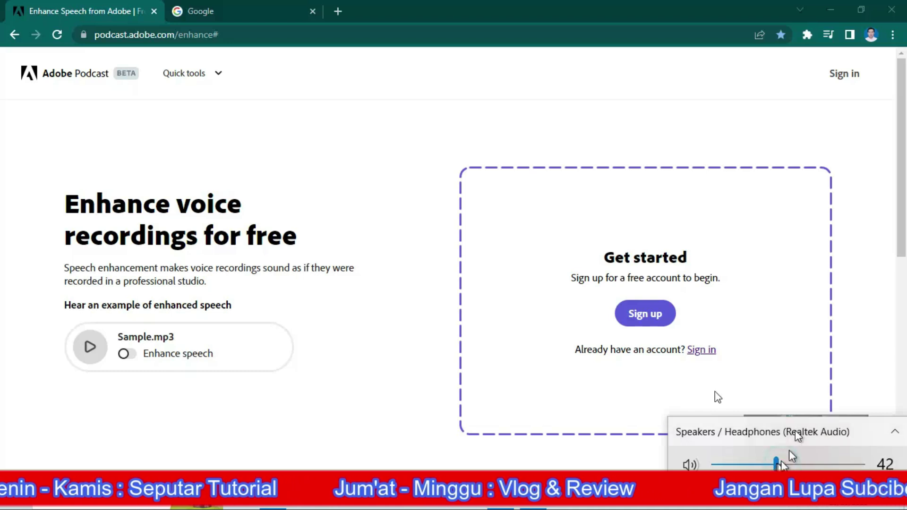
click(93, 358)
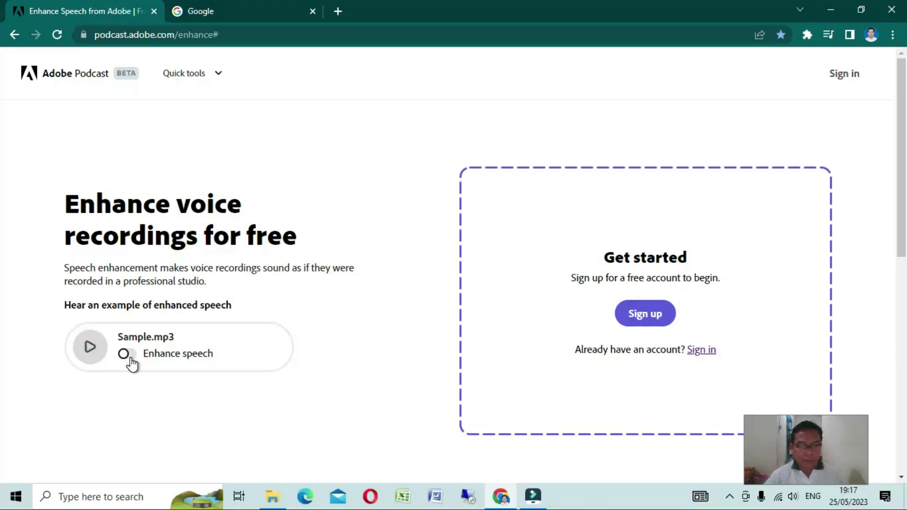
Step: Switch on Enhance speech and play, then pause, Sample (enhanced).wav
click(131, 359)
click(90, 348)
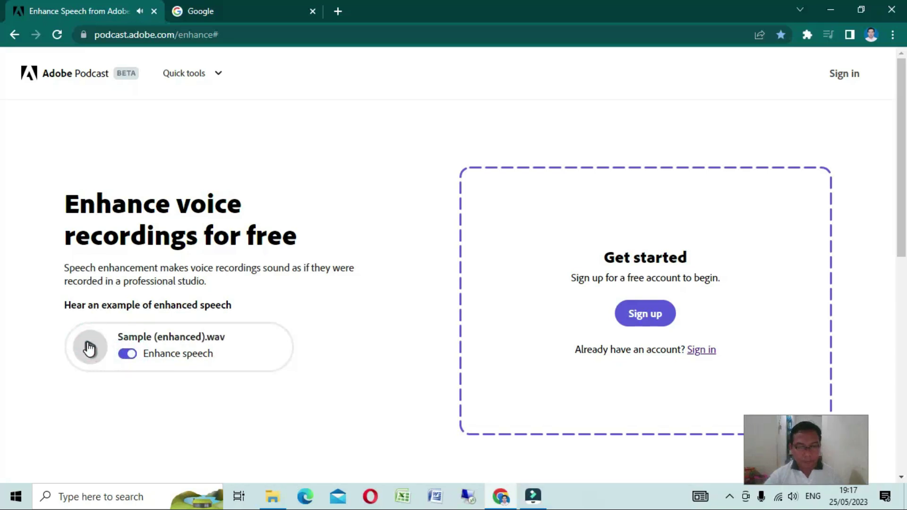
click(91, 352)
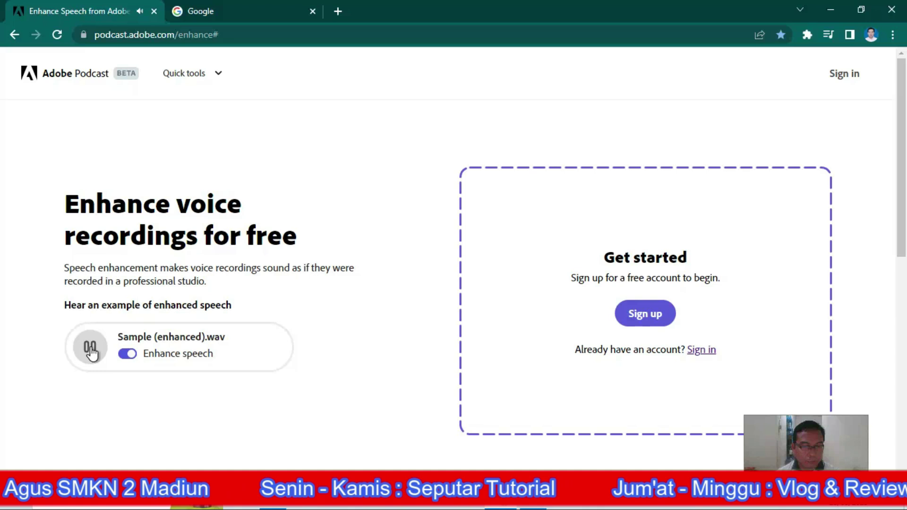
click(91, 349)
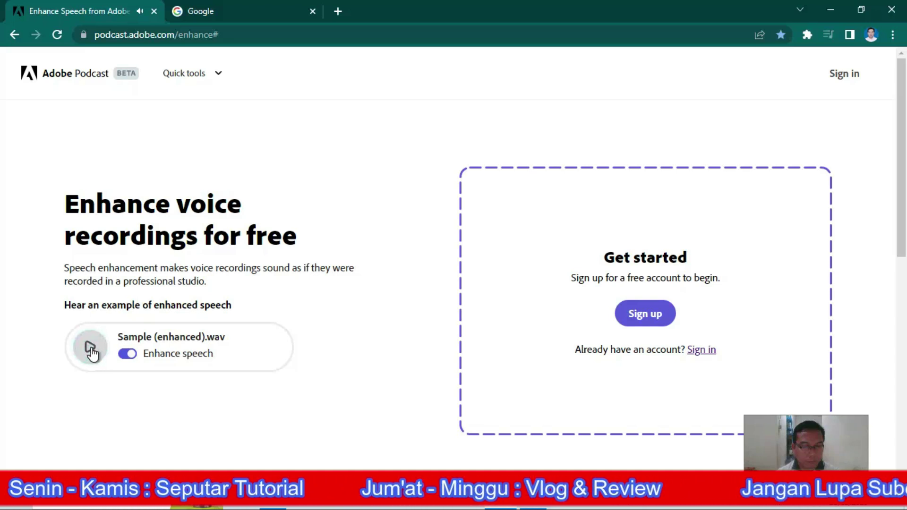
click(90, 349)
click(90, 348)
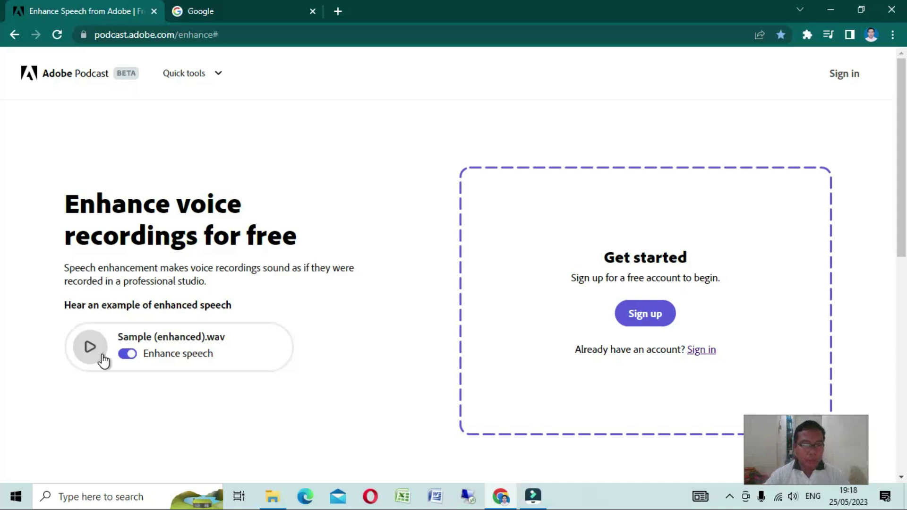
Step: Open bikin-audio-jernih.mp3 from the download folder in Wondershare UniConverter Player
click(272, 497)
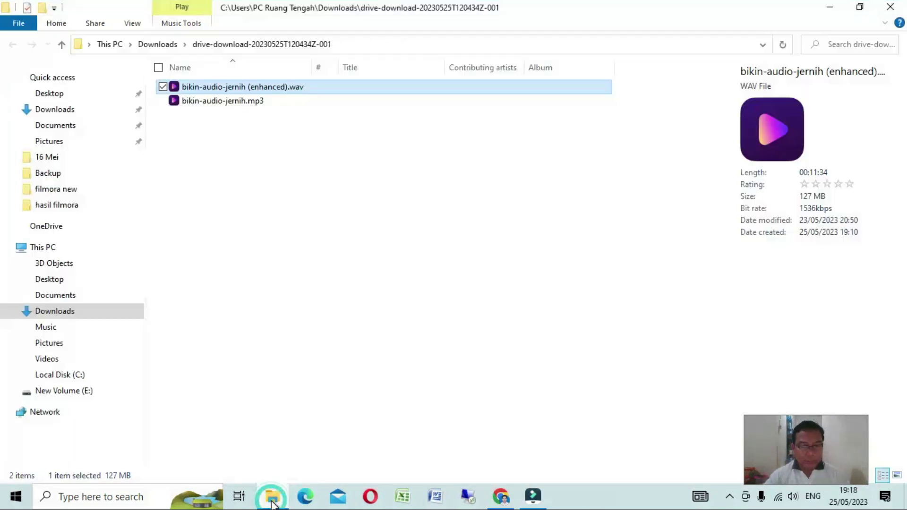
click(205, 108)
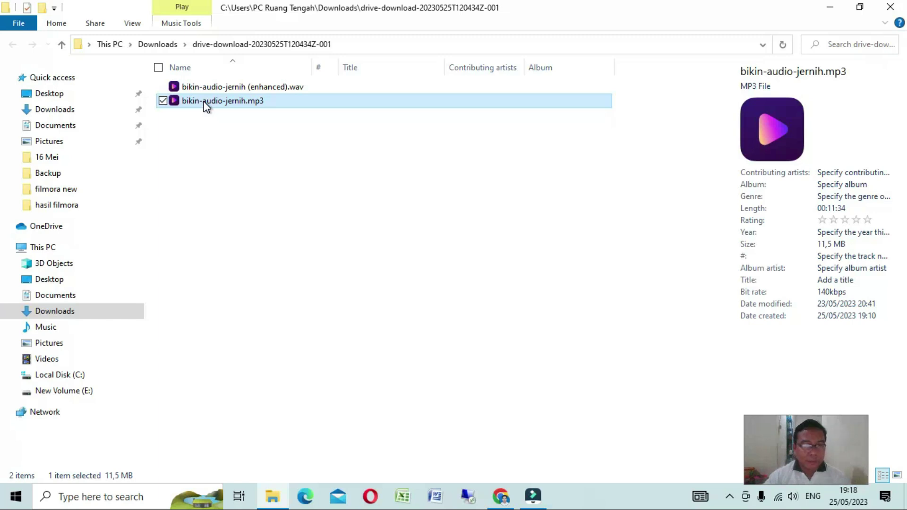
click(203, 102)
key(Return)
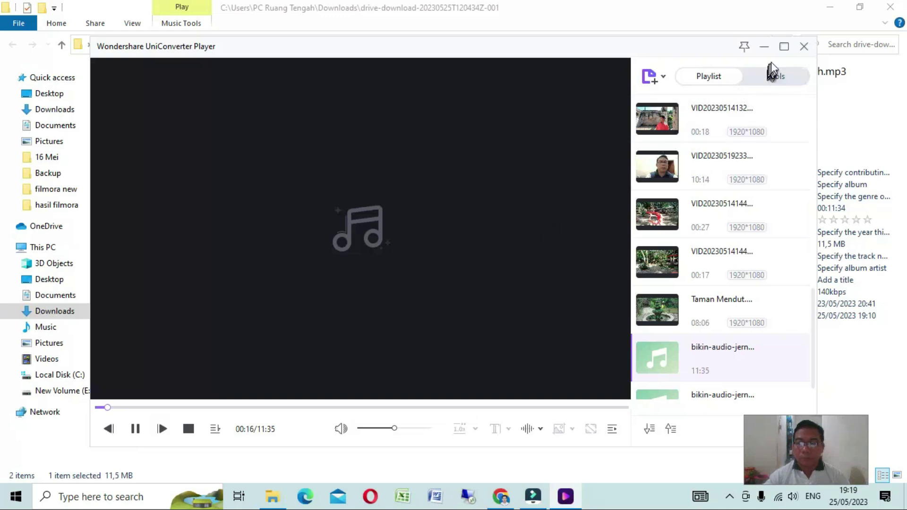
Step: Close UniConverter Player and go back to the Adobe Podcast Enhance Speech page in Chrome
click(804, 47)
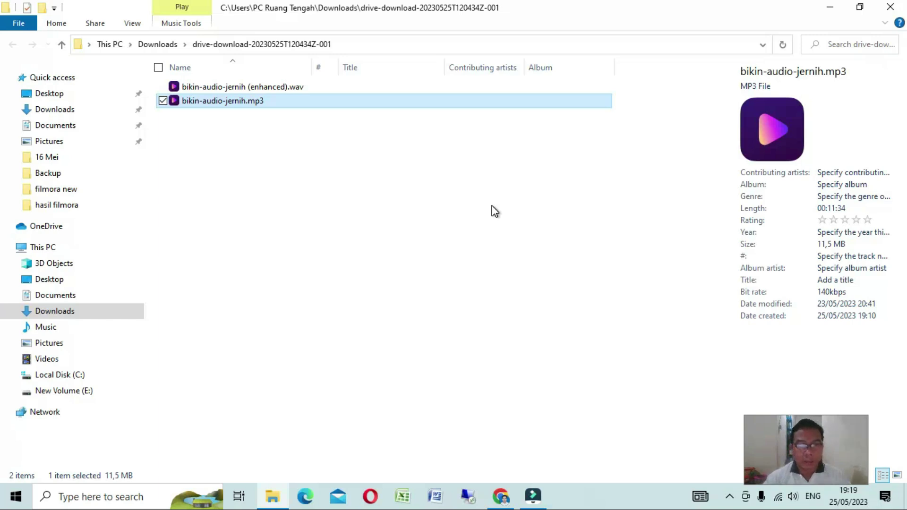
click(502, 496)
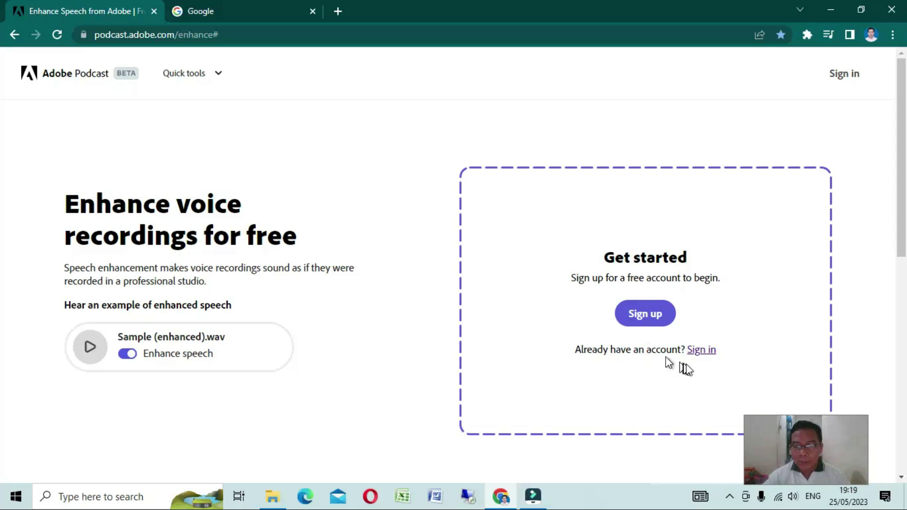
Step: Sign in to Adobe Podcast with a Google account
click(702, 351)
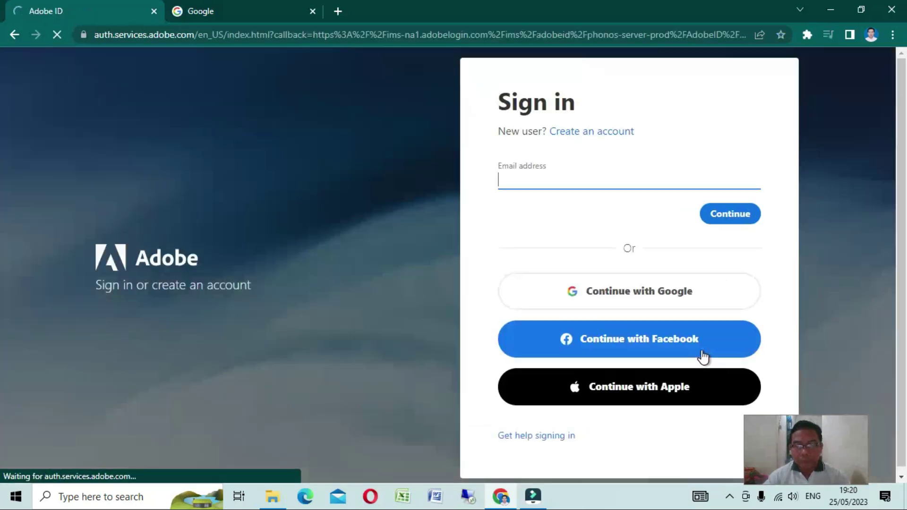
click(632, 300)
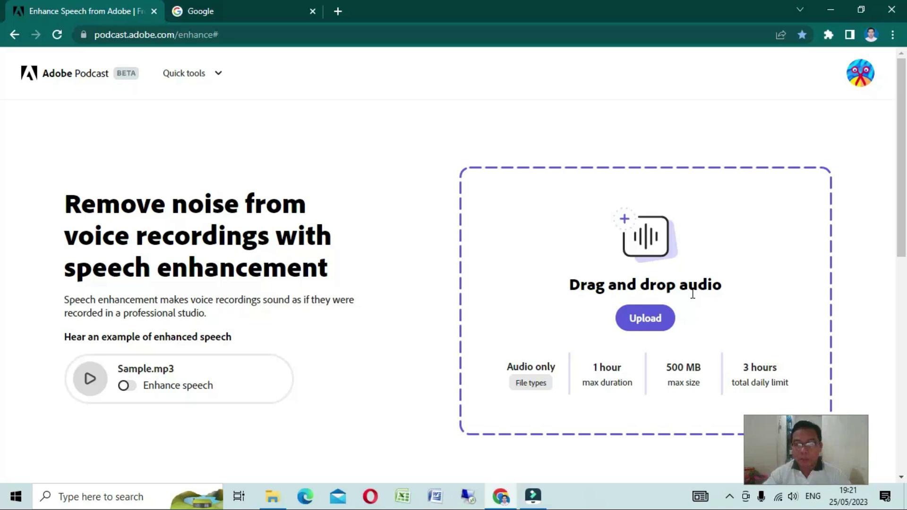
Step: Upload bikin-audio-jernih.mp3 from Downloads\drive-download to Enhance Speech
click(648, 320)
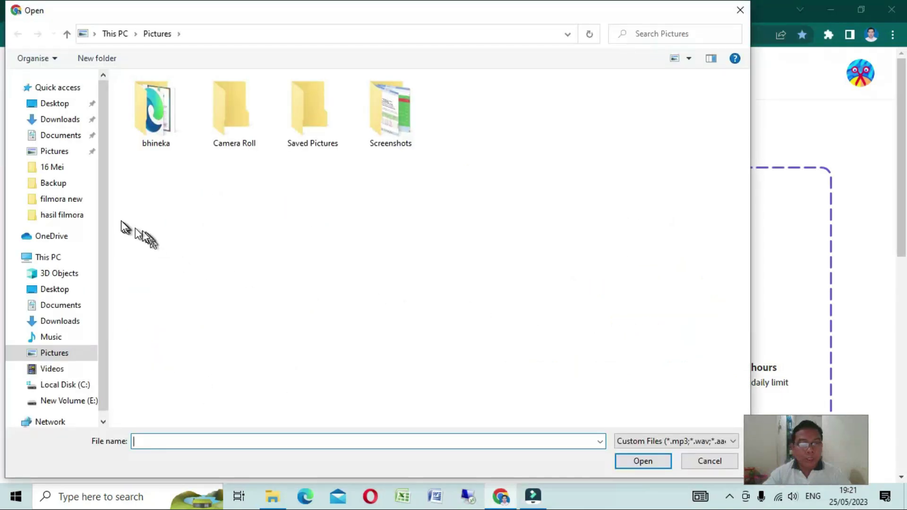
click(58, 120)
click(151, 133)
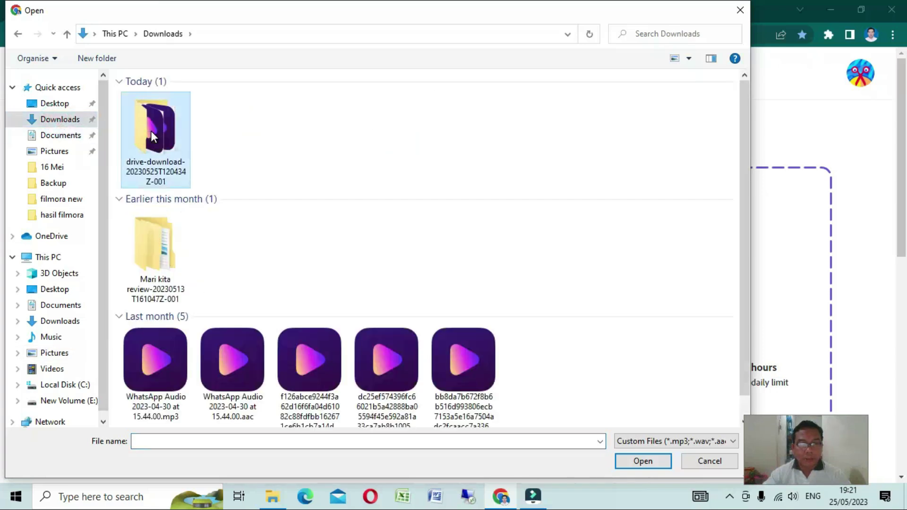
double_click(152, 132)
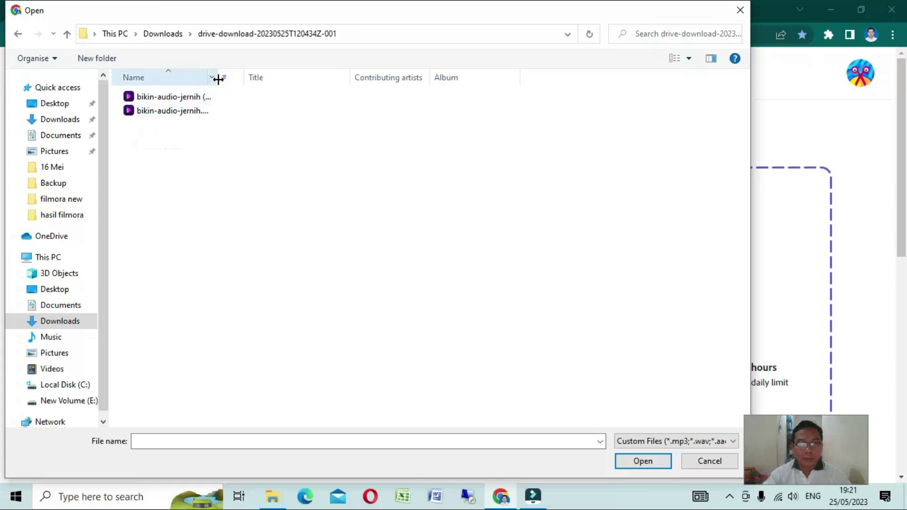
drag(218, 78, 317, 77)
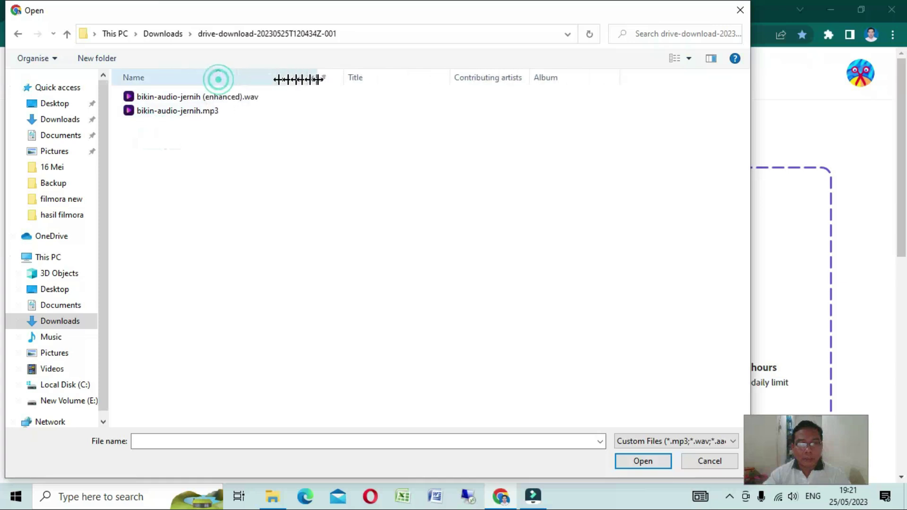
click(151, 113)
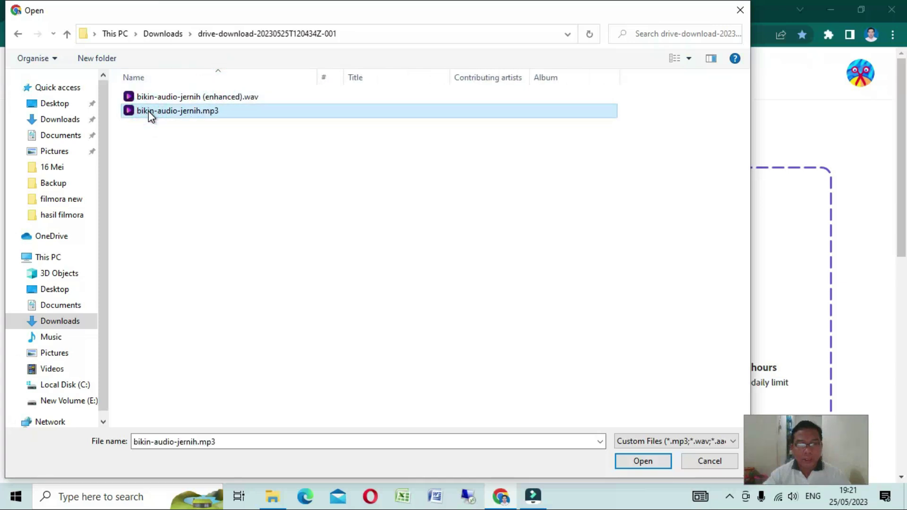
click(642, 462)
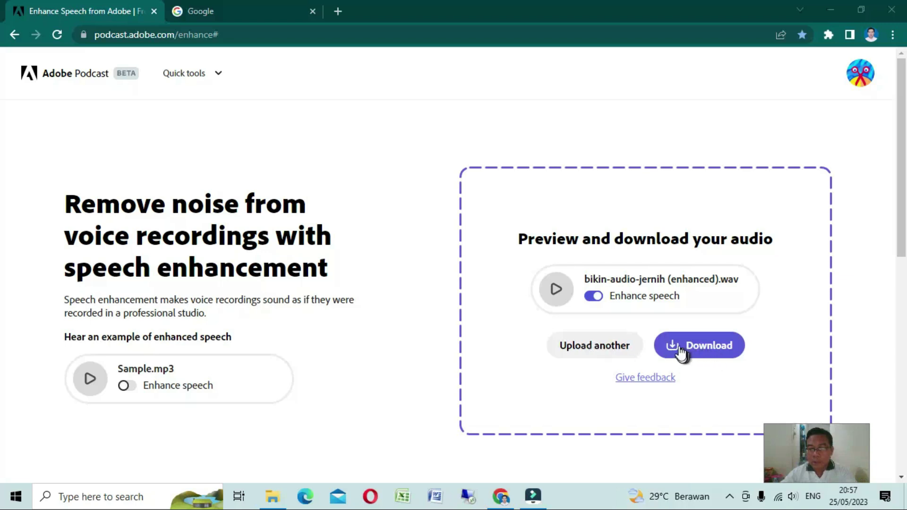
Step: Download bikin-audio-jernih (enhanced).wav and show it in its folder
click(680, 349)
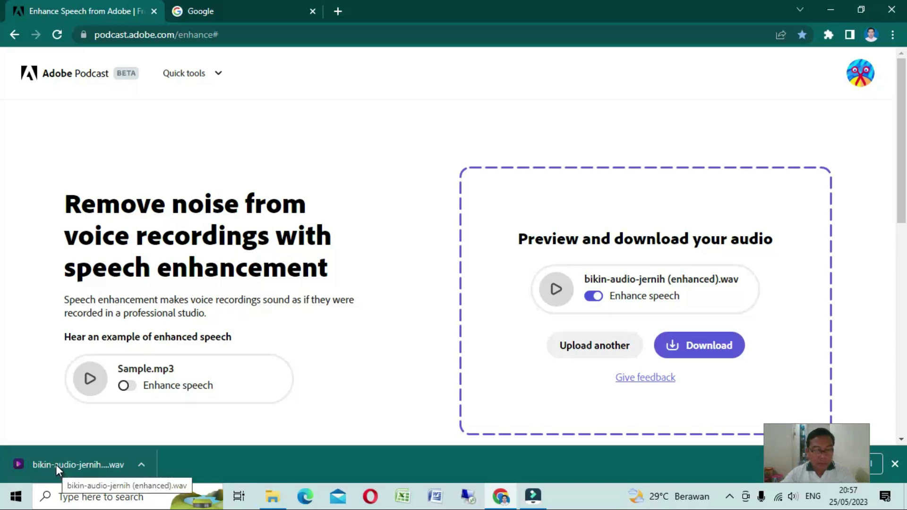
click(137, 465)
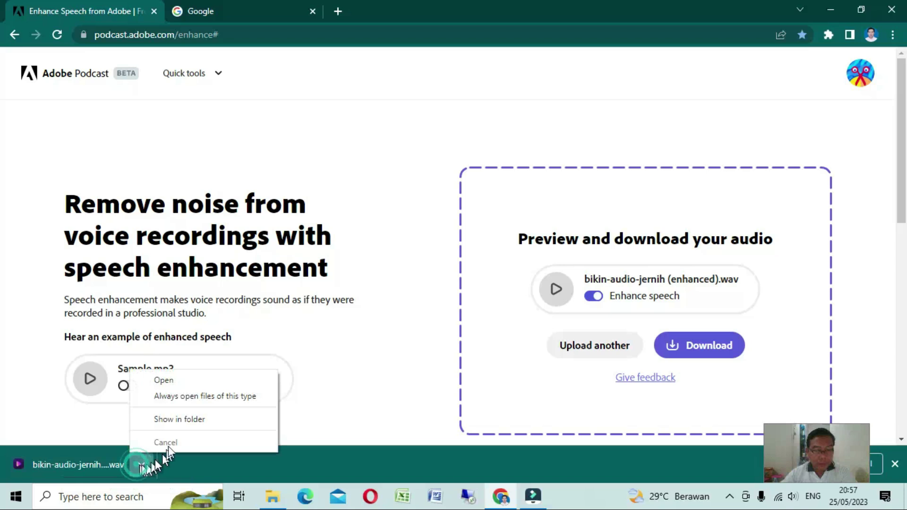
click(180, 419)
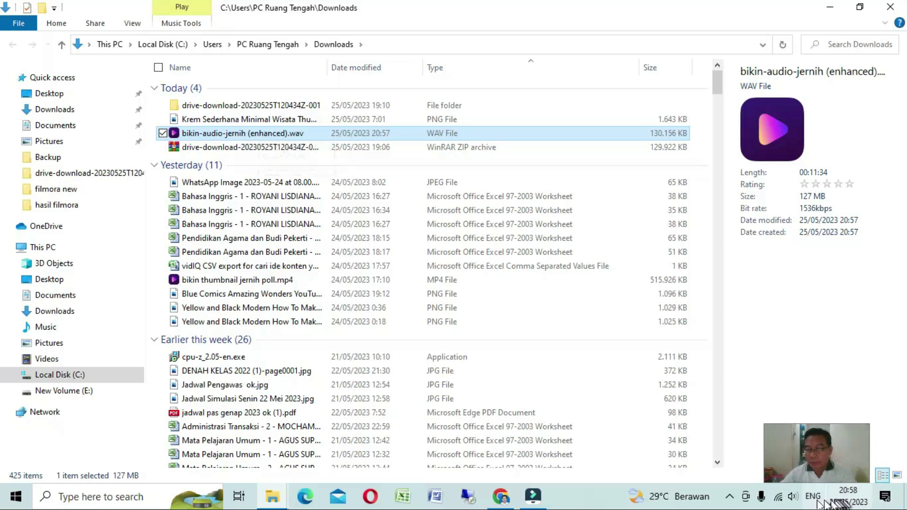
Step: Raise the speaker volume to about 40 and play the enhanced WAV
click(793, 496)
click(751, 467)
drag(752, 468, 781, 469)
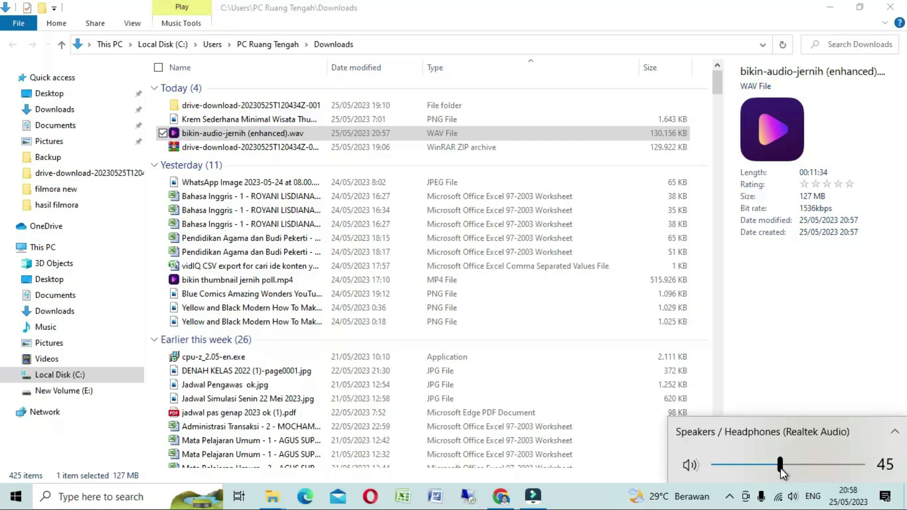
click(206, 137)
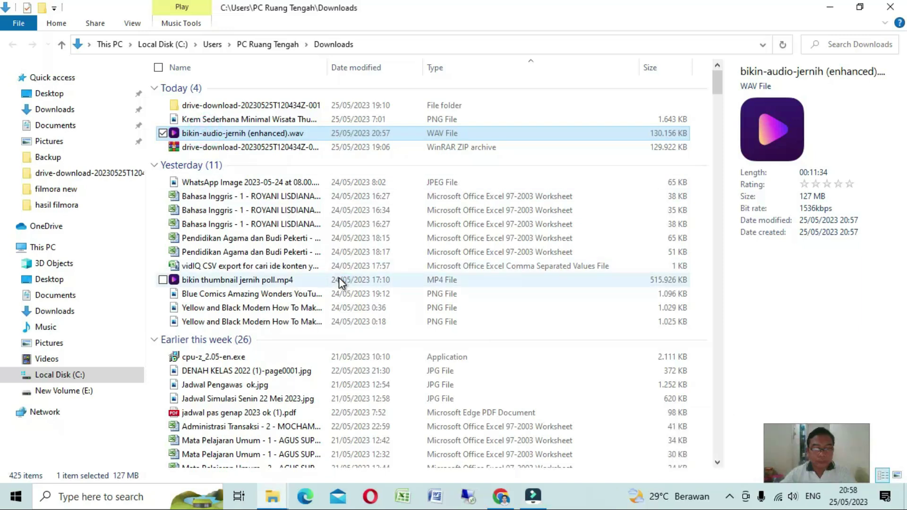
key(Return)
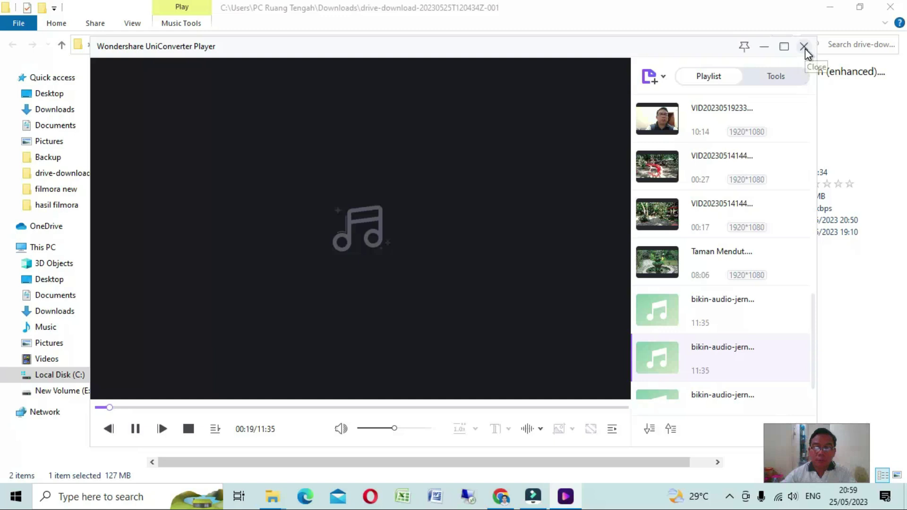
Step: Close Wondershare UniConverter Player after listening to the enhanced WAV
click(803, 46)
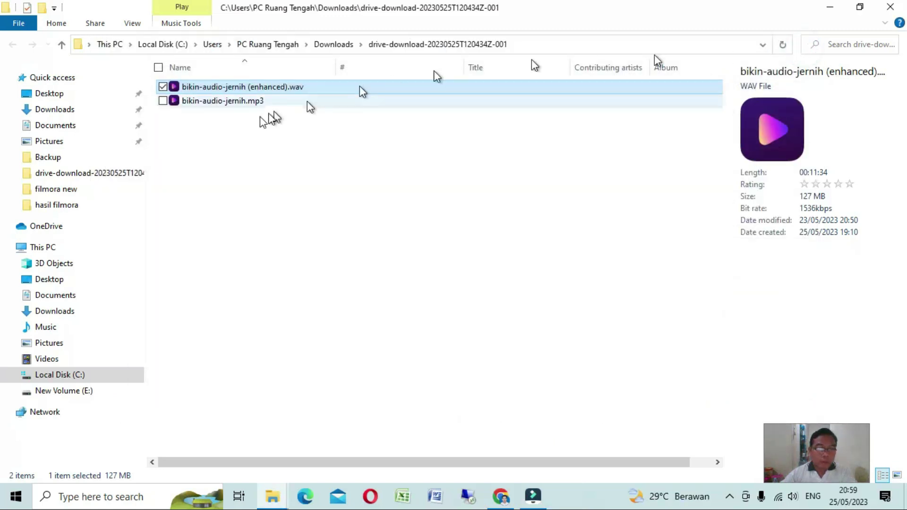
Step: Replay the original bikin-audio-jernih.mp3, close the player, and go up to Downloads
click(209, 102)
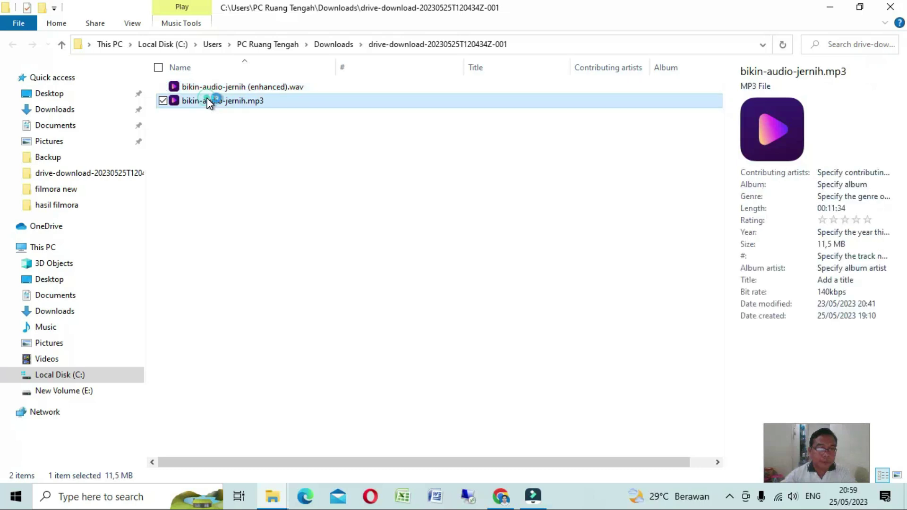
key(Return)
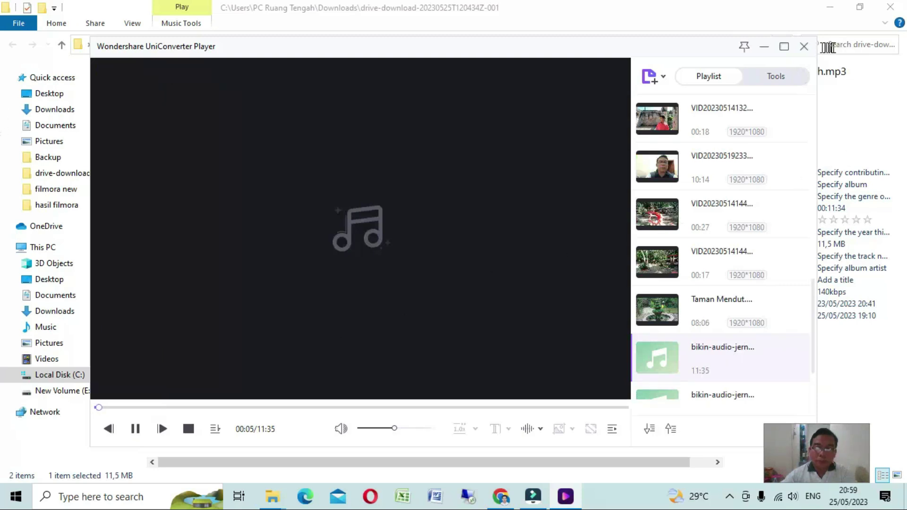
click(803, 48)
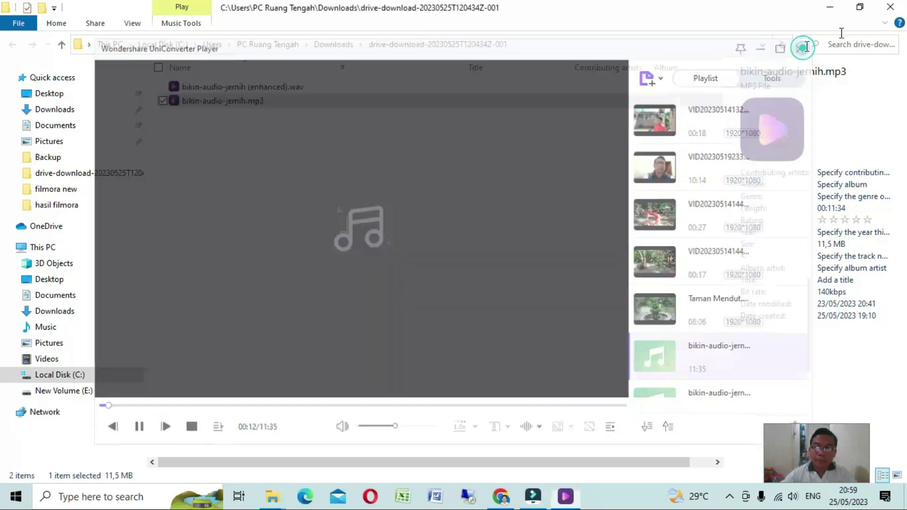
key(BackSpace)
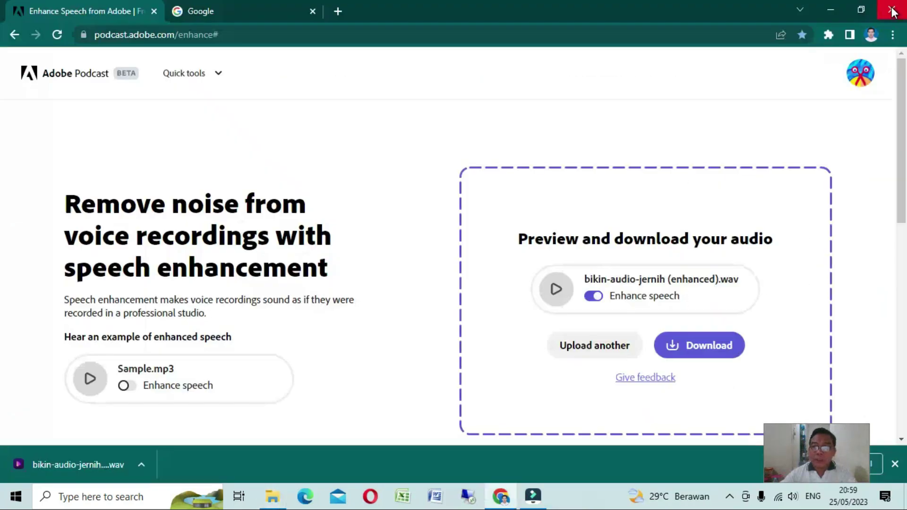
Step: Close File Explorer to return to the Enhance Speech page showing bikin-audio-jernih (enhanced).wav
click(890, 7)
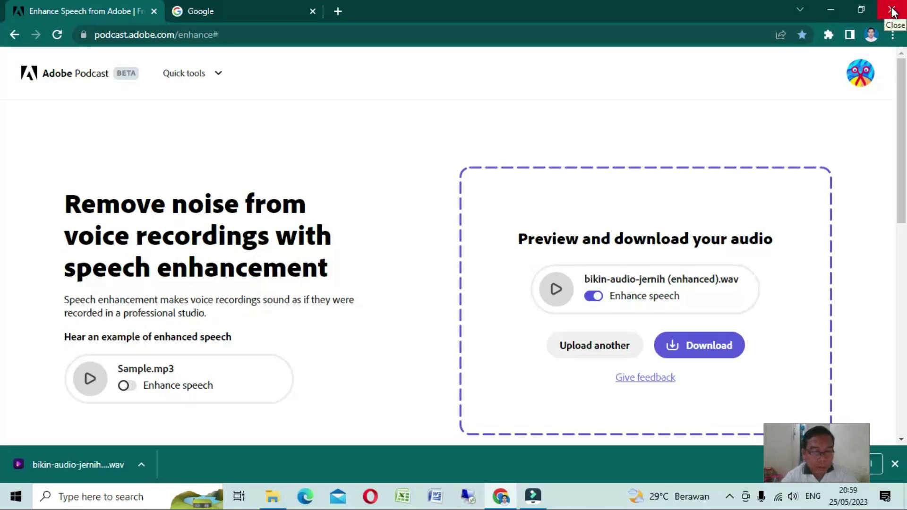